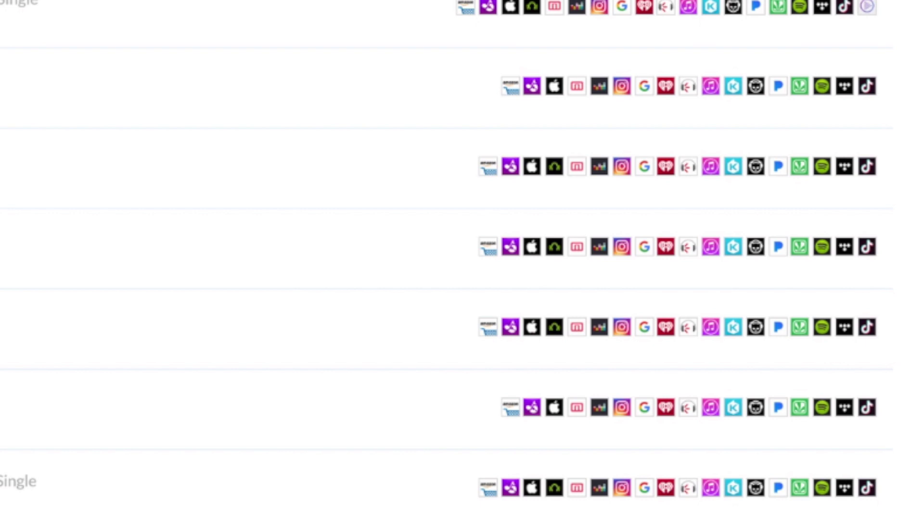
Open a single from the DistroKid release list and look through its details
click(301, 470)
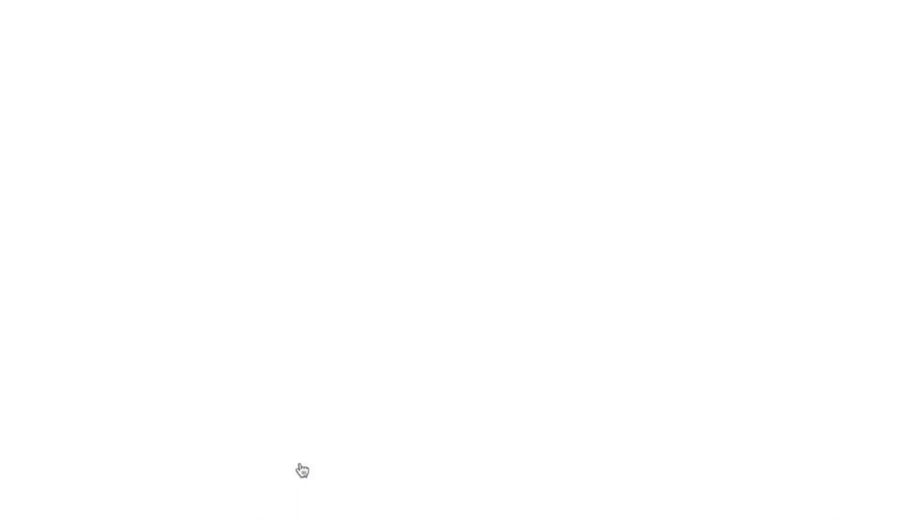
scroll(389, 393, down, 10)
scroll(390, 393, down, 8)
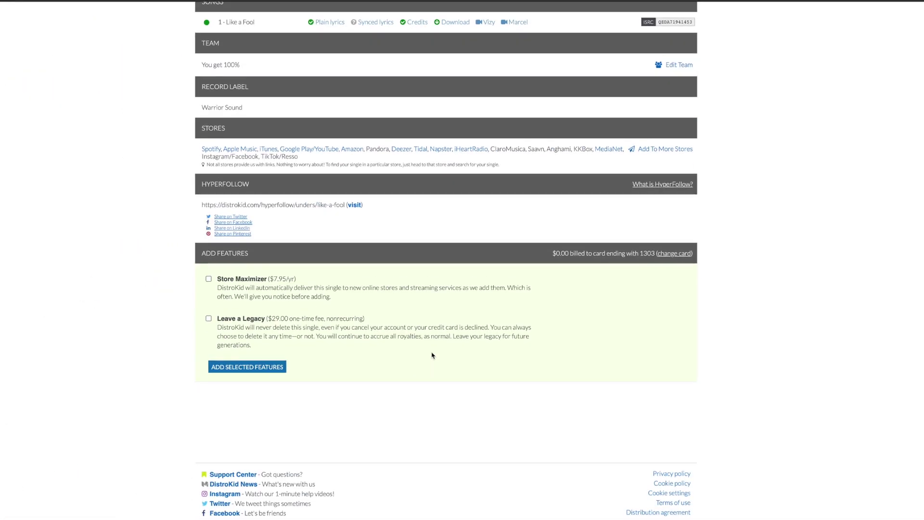
scroll(392, 388, up, 3)
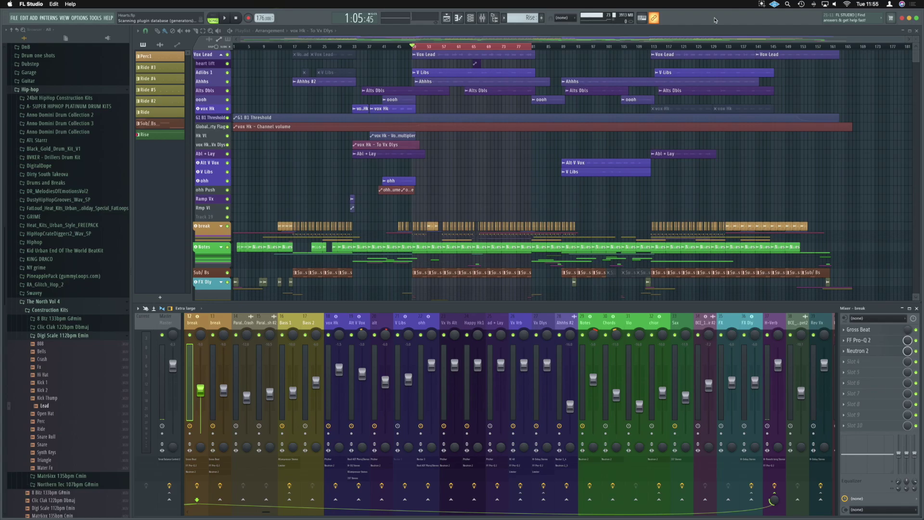
Add Fruity Parametric EQ 2 to slot 4 of the break mixer track, then enlarge and reposition its window
key(F8)
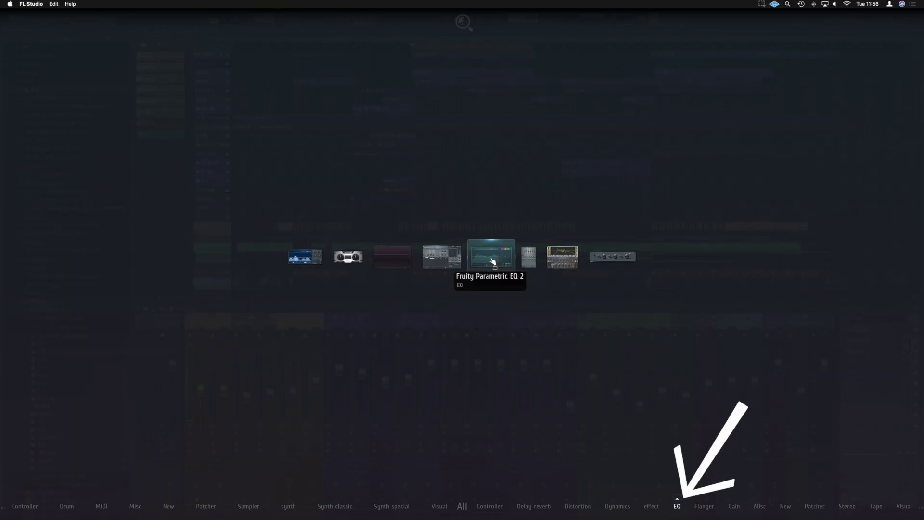
drag(472, 247, 815, 232)
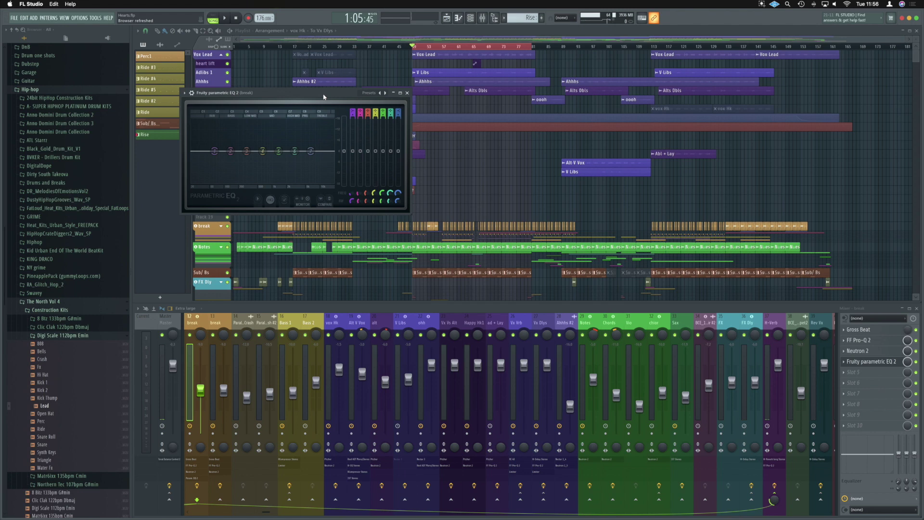
drag(409, 213, 746, 365)
drag(390, 93, 482, 87)
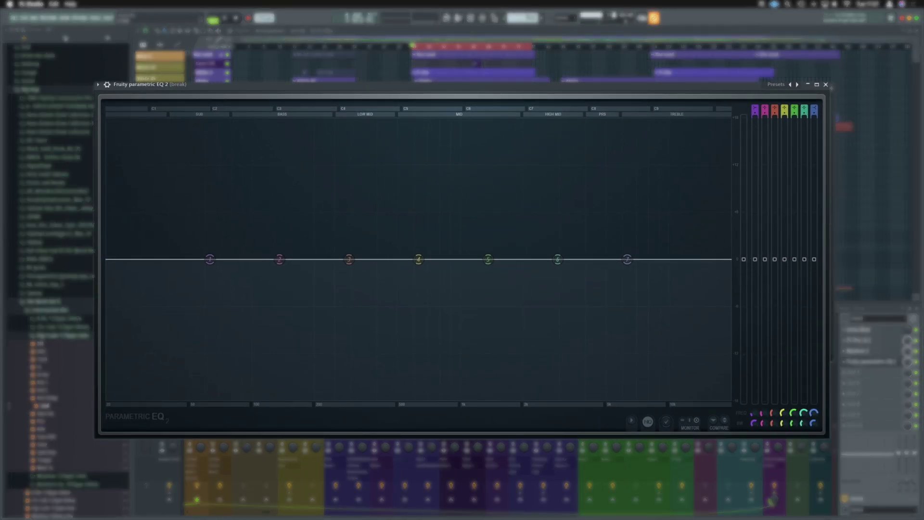
Lower the EQ's main level slightly and reset it to 0 dB
drag(743, 259, 745, 288)
alt+click(743, 285)
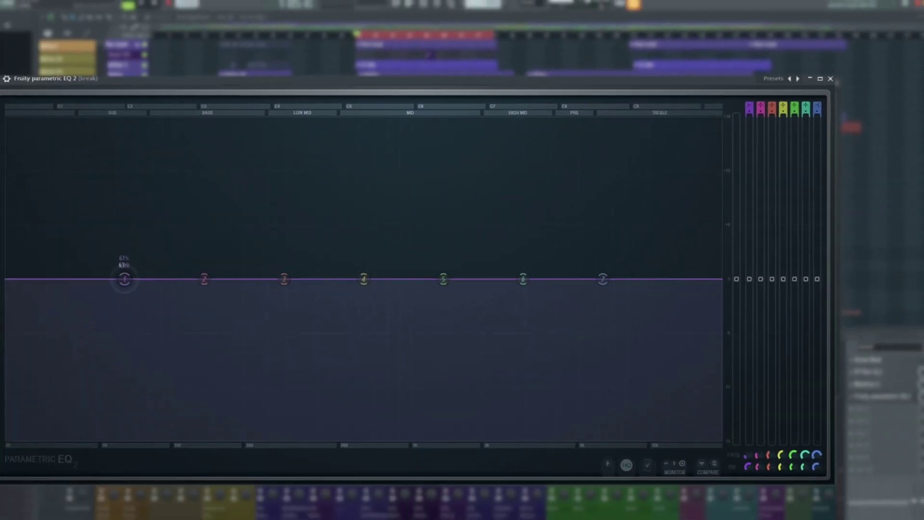
Reshape the EQ curve by lowering band 1, raising bands 6 and 7, and moving bands 2 to 5 to higher frequencies
drag(124, 279, 126, 305)
drag(605, 281, 609, 238)
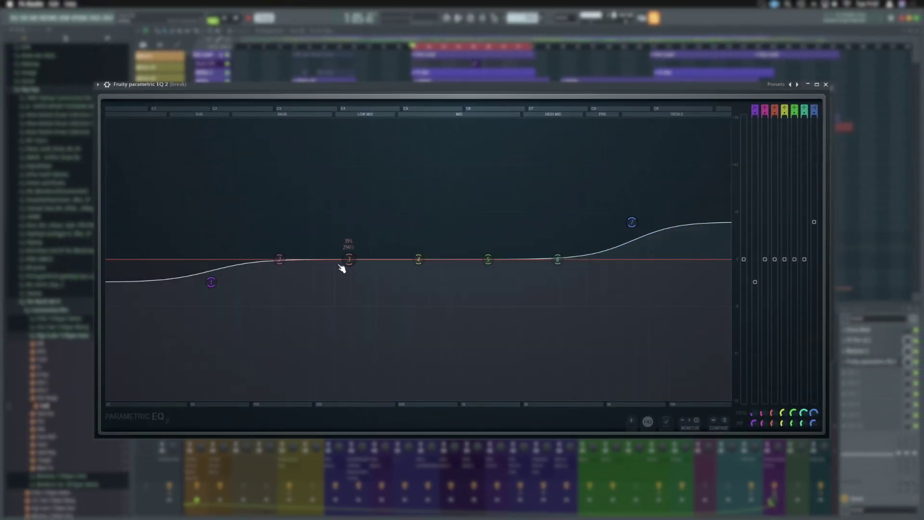
drag(285, 262, 301, 241)
drag(349, 261, 457, 290)
drag(488, 259, 544, 275)
drag(558, 260, 558, 236)
Reset the levels of all seven EQ bands to 0 dB
alt+click(765, 240)
alt+click(775, 231)
alt+click(785, 290)
alt+click(755, 282)
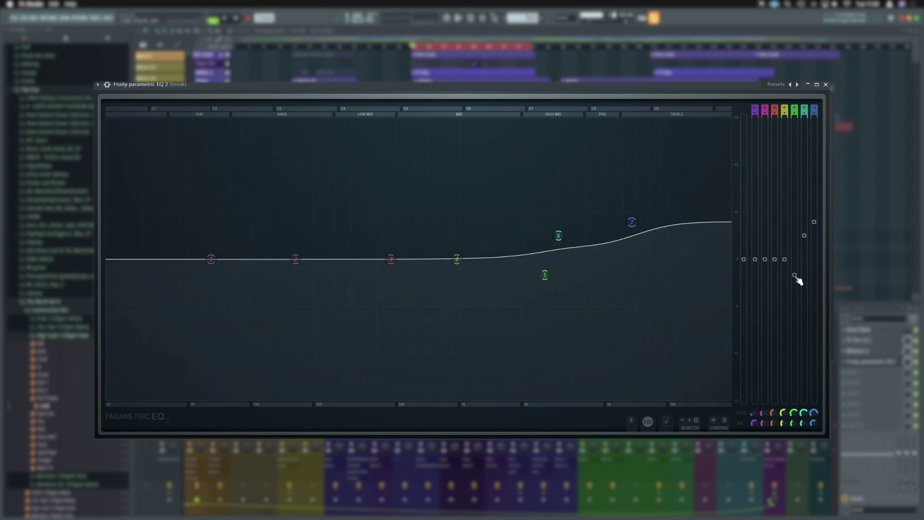
alt+click(794, 275)
alt+click(804, 236)
alt+click(814, 236)
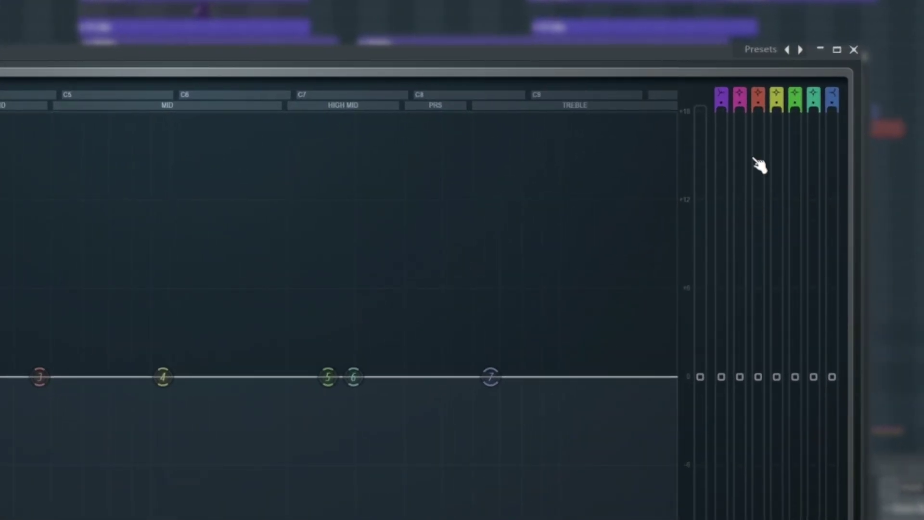
click(721, 94)
right_click(721, 94)
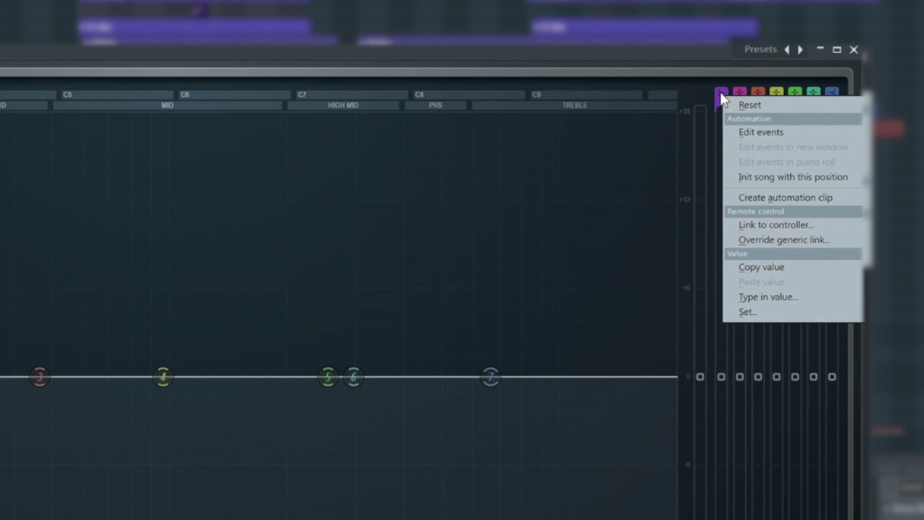
click(716, 92)
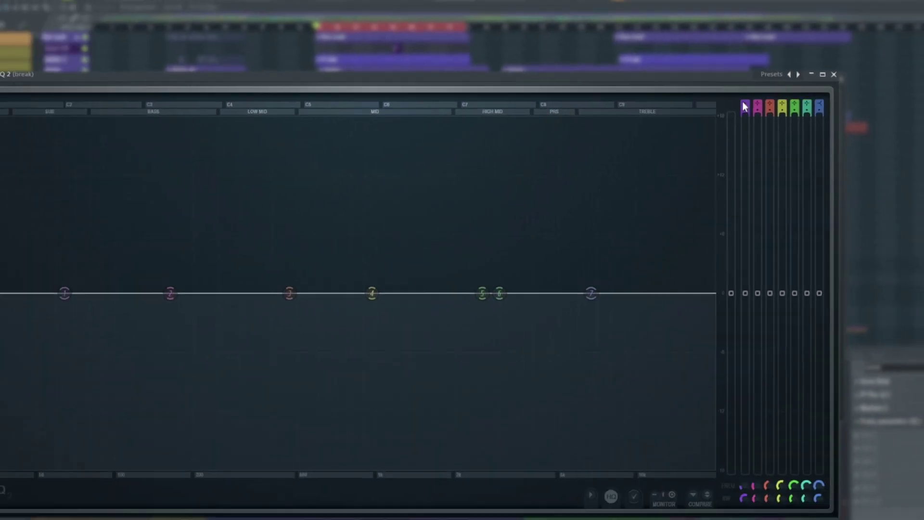
mouse_move(744, 104)
mouse_down()
mouse_move(744, 116)
mouse_move(744, 105)
mouse_up()
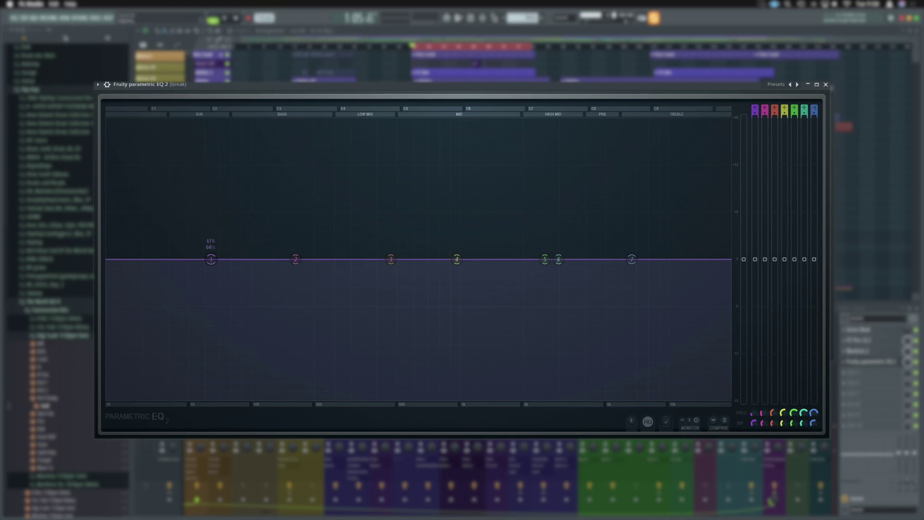
Cut band 1 by about 8 dB in the sub range and try peaking, high shelf and low shelf filter types on it
drag(210, 260, 219, 321)
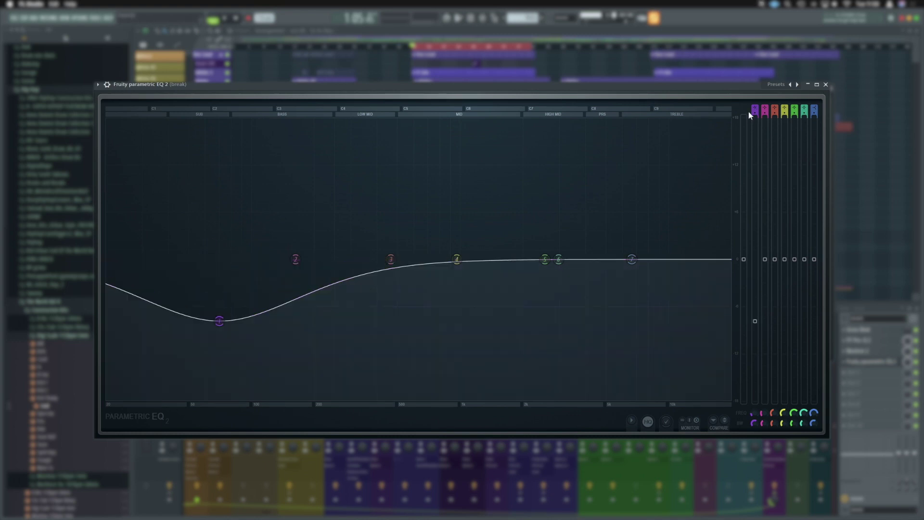
mouse_move(754, 105)
mouse_down()
mouse_move(755, 126)
mouse_move(755, 102)
mouse_up()
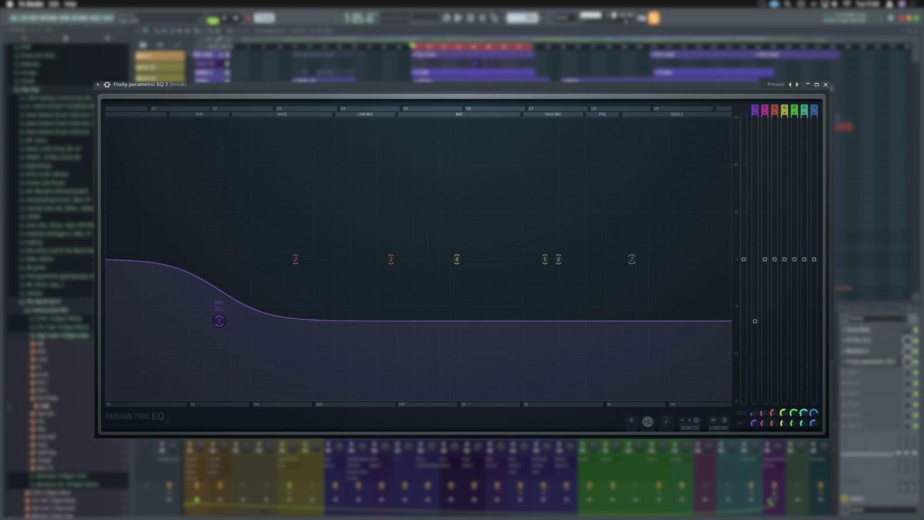
scroll(755, 110, down, 1)
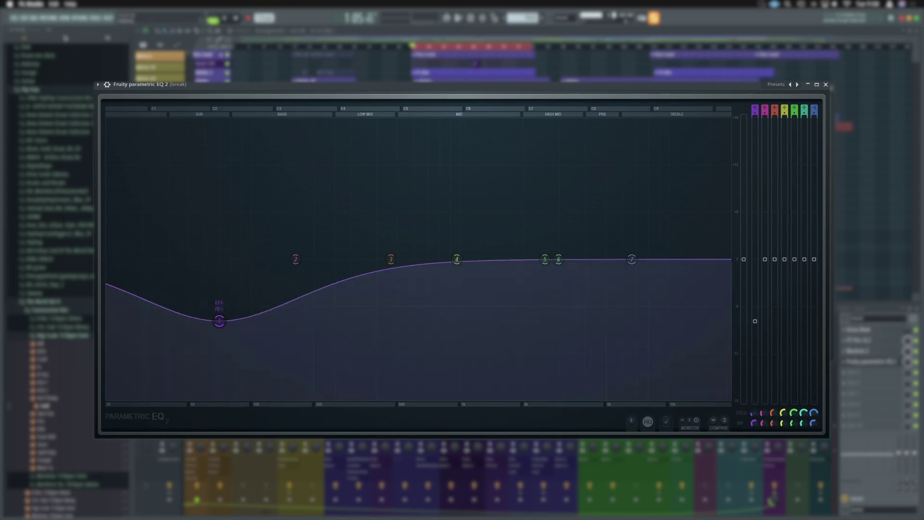
scroll(754, 110, up, 1)
scroll(754, 109, down, 1)
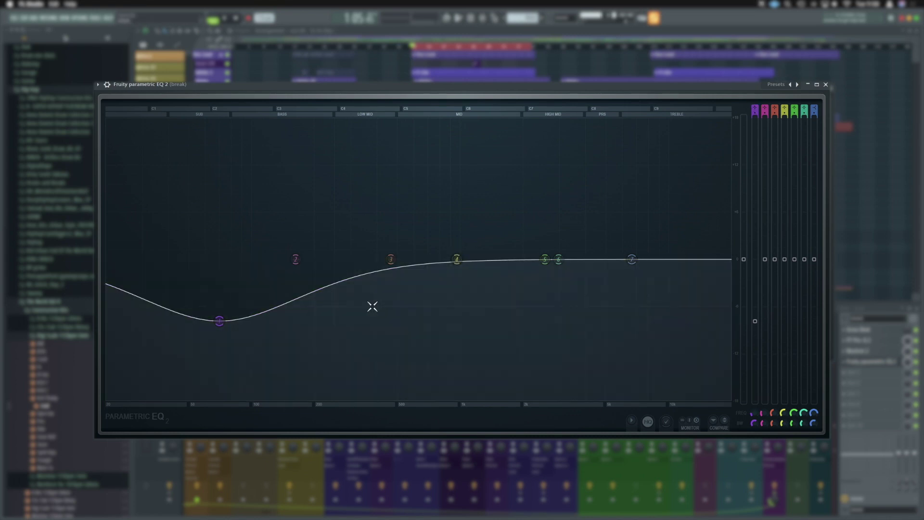
scroll(753, 107, up, 4)
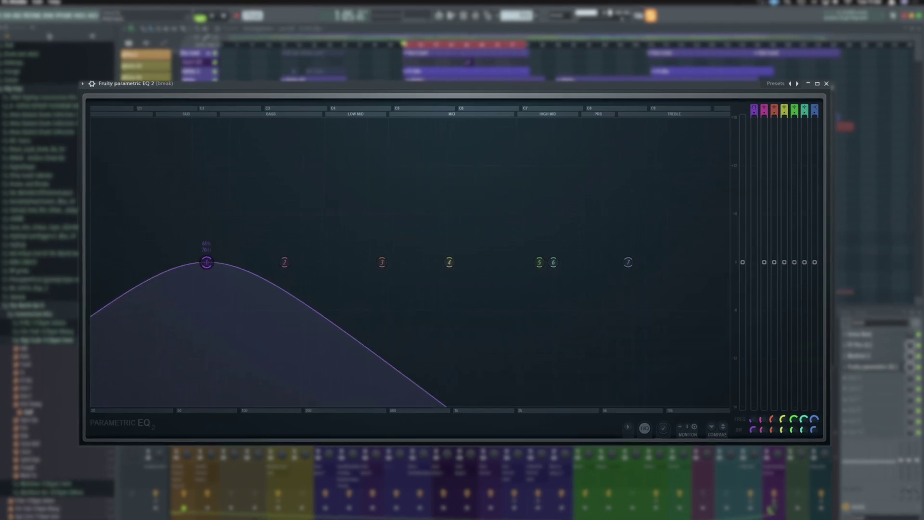
scroll(754, 110, down, 1)
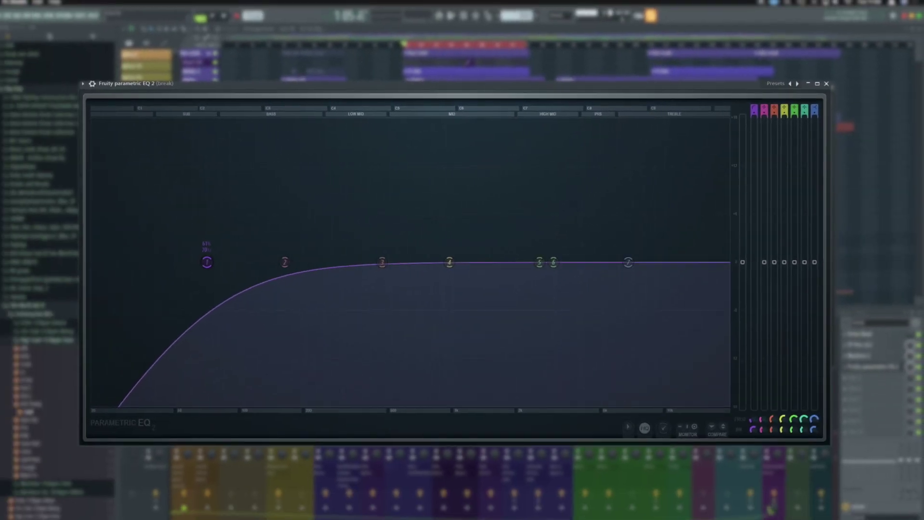
Shape band 1 as a high-pass filter, adjusting its slope, narrowing its bandwidth and moving its cutoff to the lowest end of the spectrum
scroll(754, 114, up, 3)
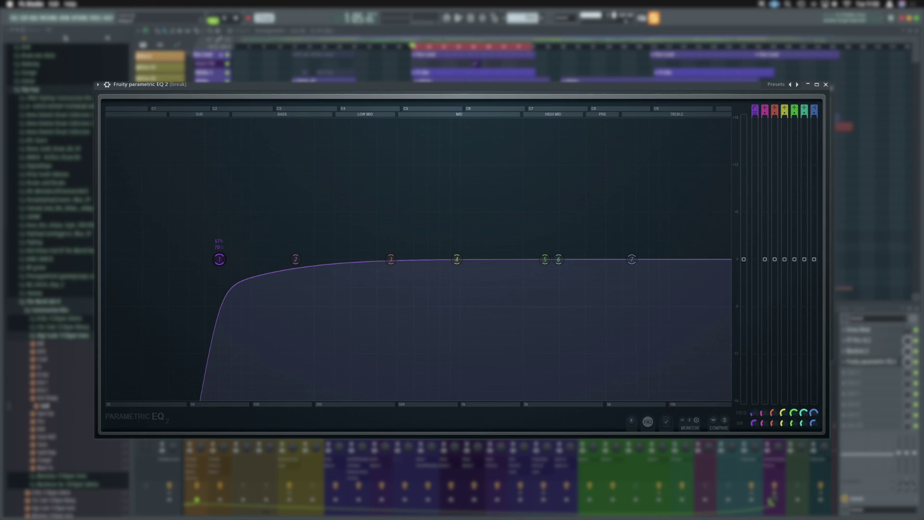
scroll(755, 113, up, 1)
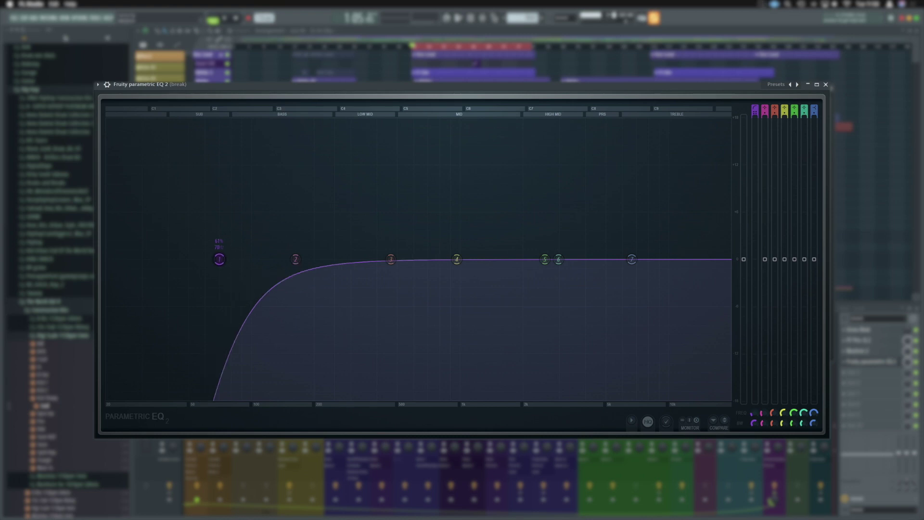
drag(219, 259, 196, 260)
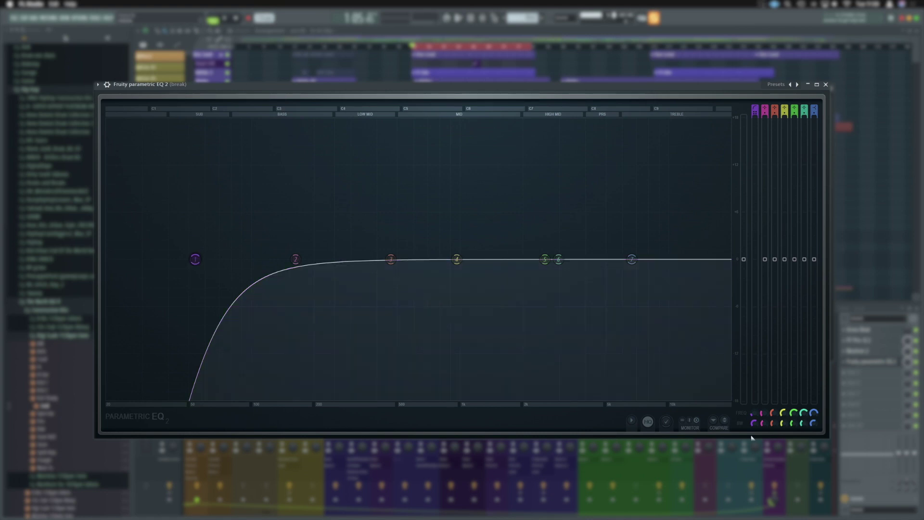
drag(755, 423, 755, 444)
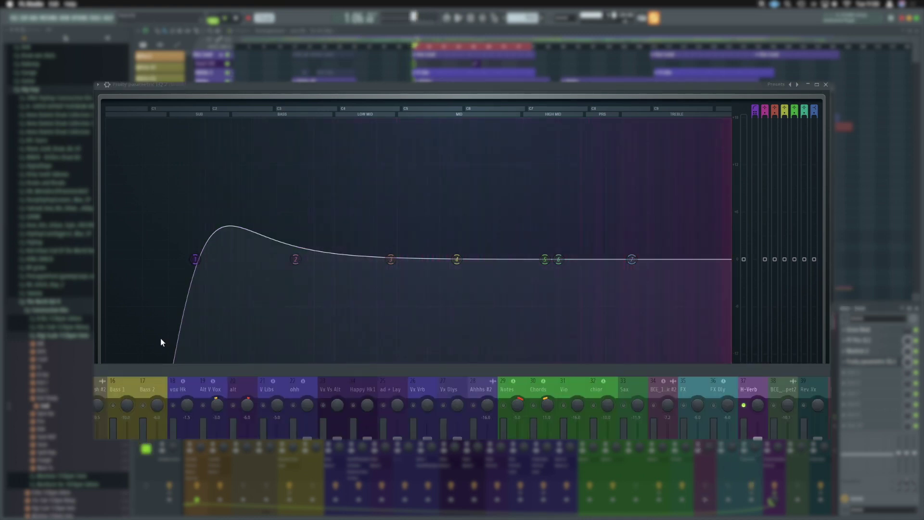
mouse_move(192, 260)
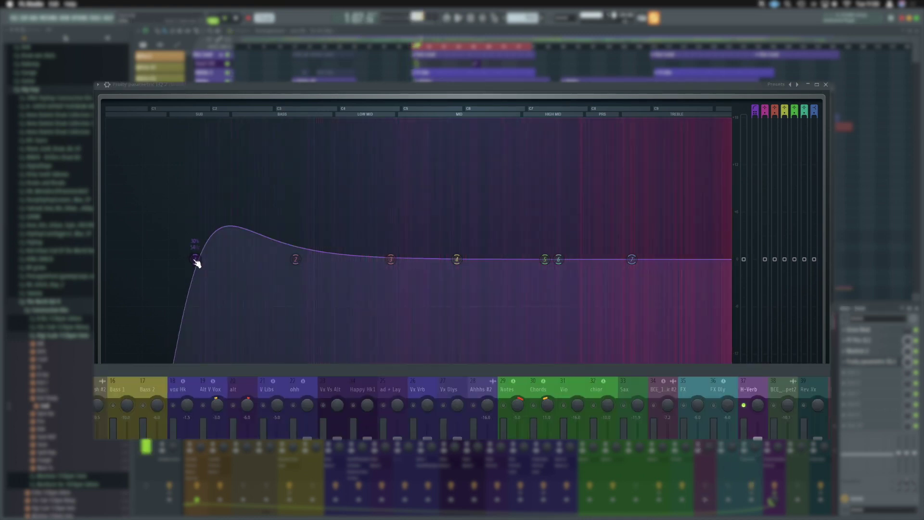
drag(195, 259, 118, 263)
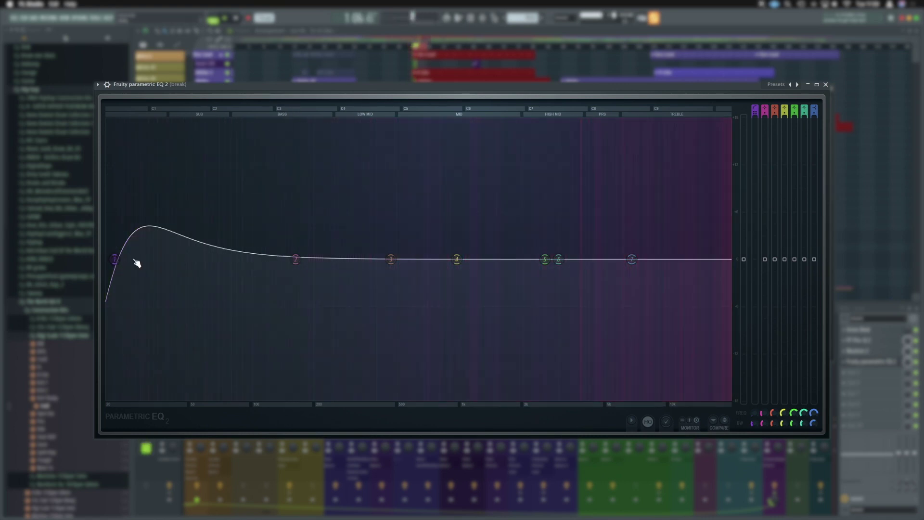
Play the song within the selected playlist section while monitoring the EQ's spectrum
click(472, 49)
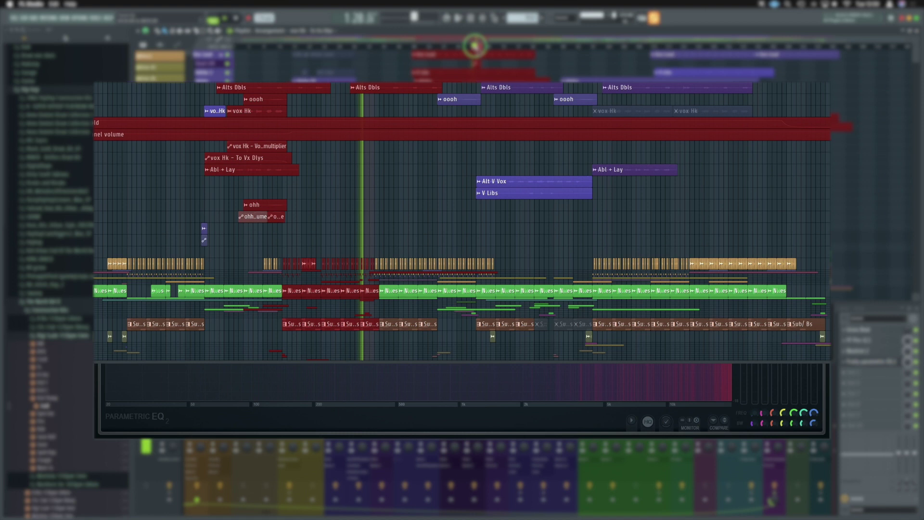
click(553, 410)
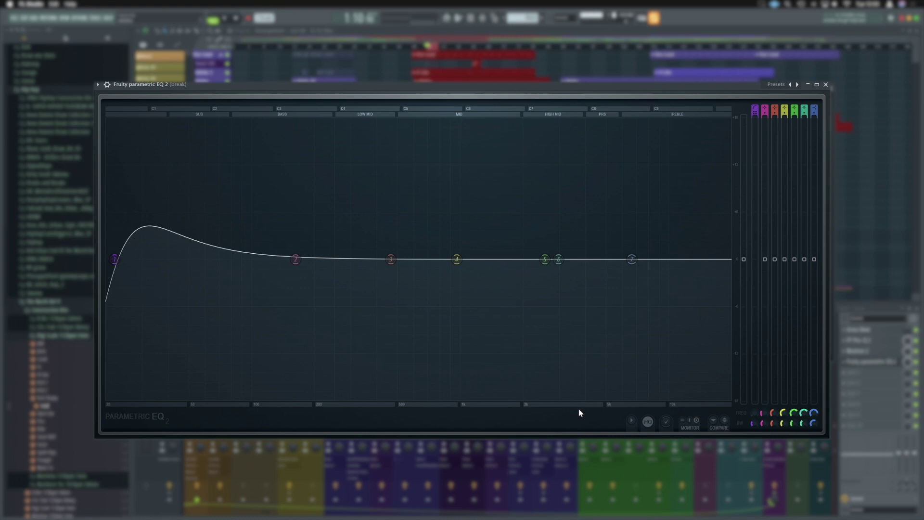
key(space)
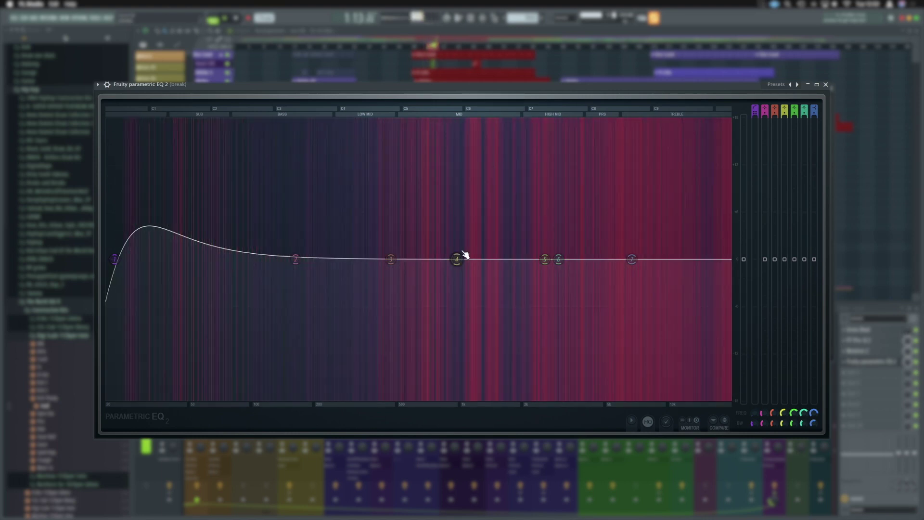
Move band 4 to about 1319 Hz, narrow its bandwidth to about 22%, and reduce its boost to about 1 dB
drag(457, 259, 485, 199)
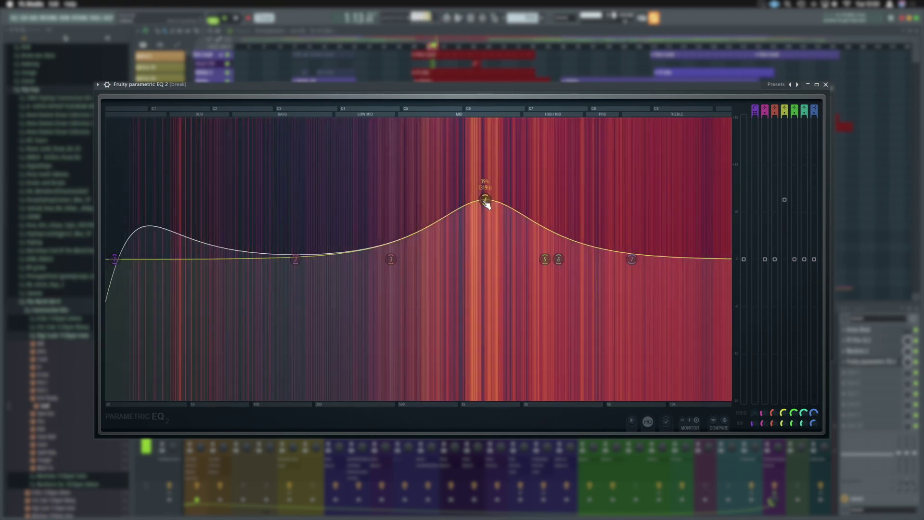
scroll(487, 201, up, 3)
scroll(485, 200, down, 6)
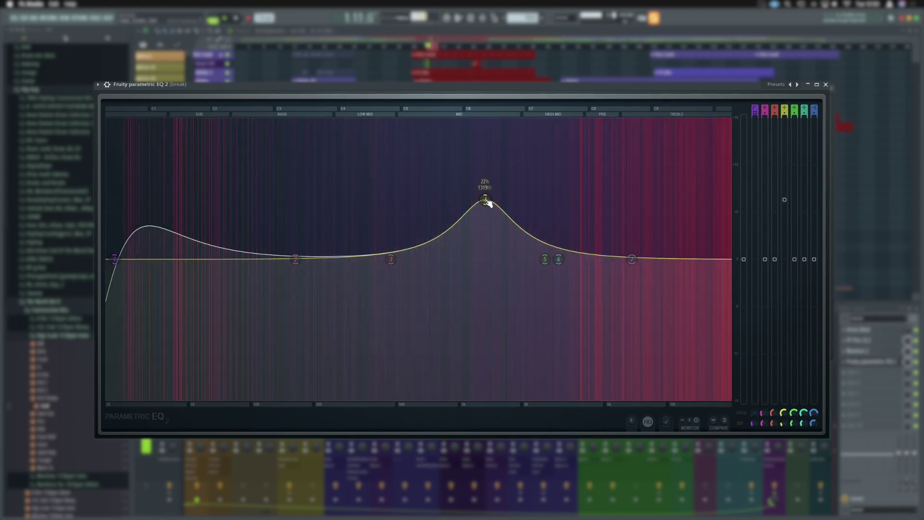
drag(486, 200, 484, 254)
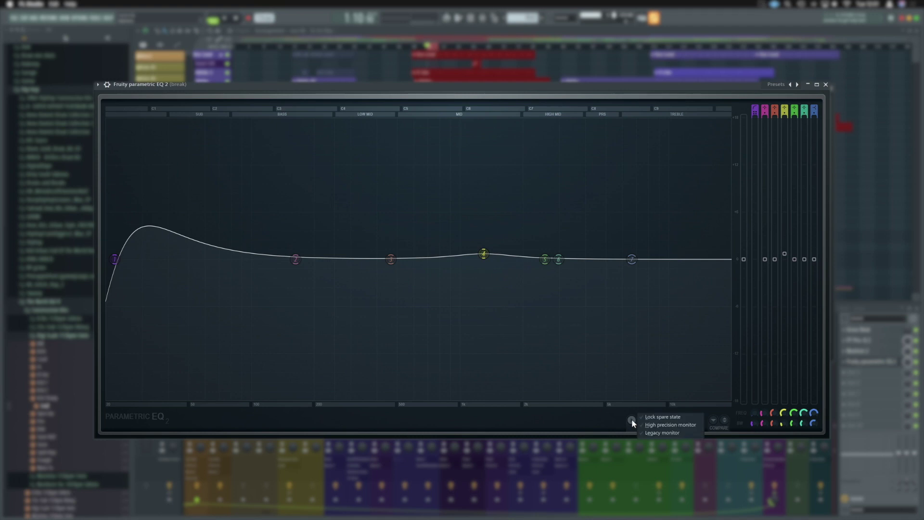
Enable the High precision monitor option and check it in the EQ's options
click(647, 425)
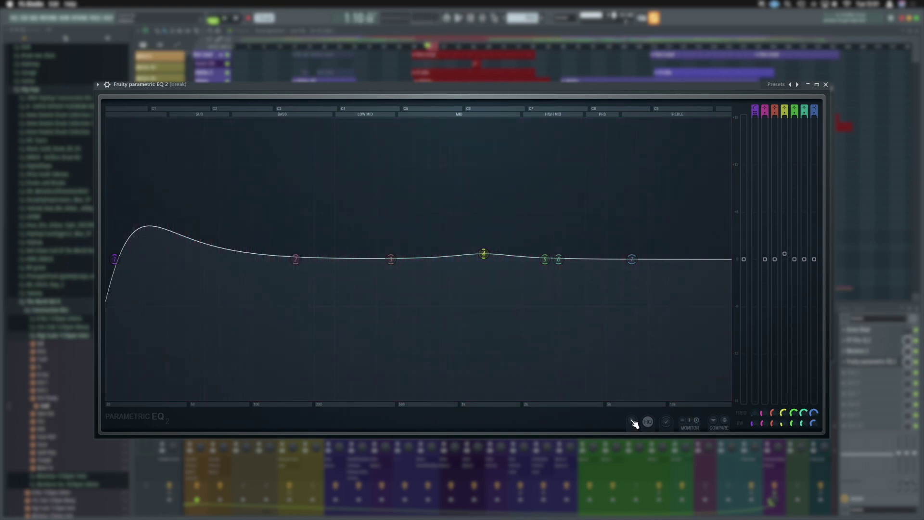
click(632, 420)
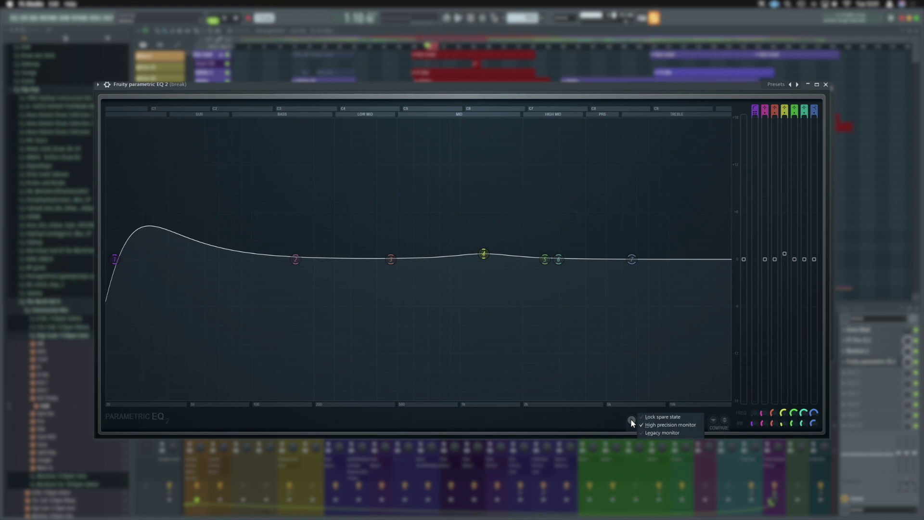
click(643, 424)
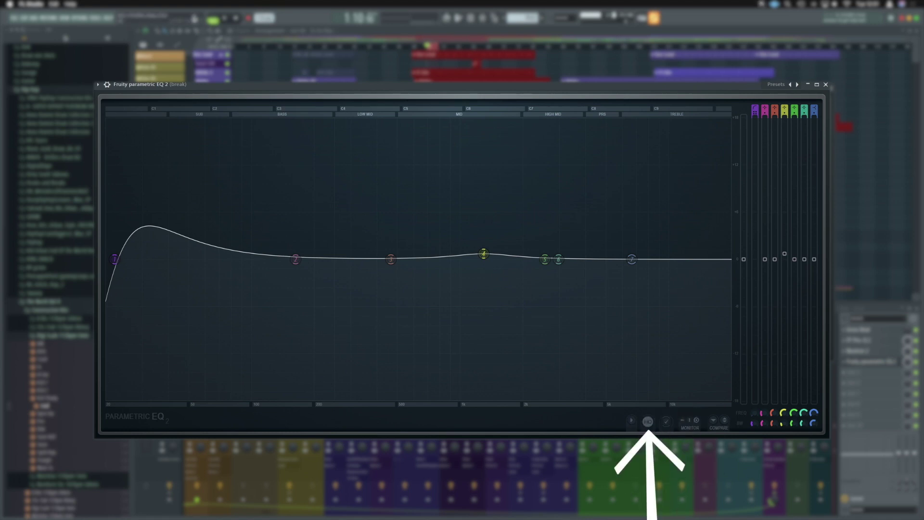
Hide the band tokens on the EQ graph and cut band 2 by about 5 dB around the start of the low mids
click(667, 422)
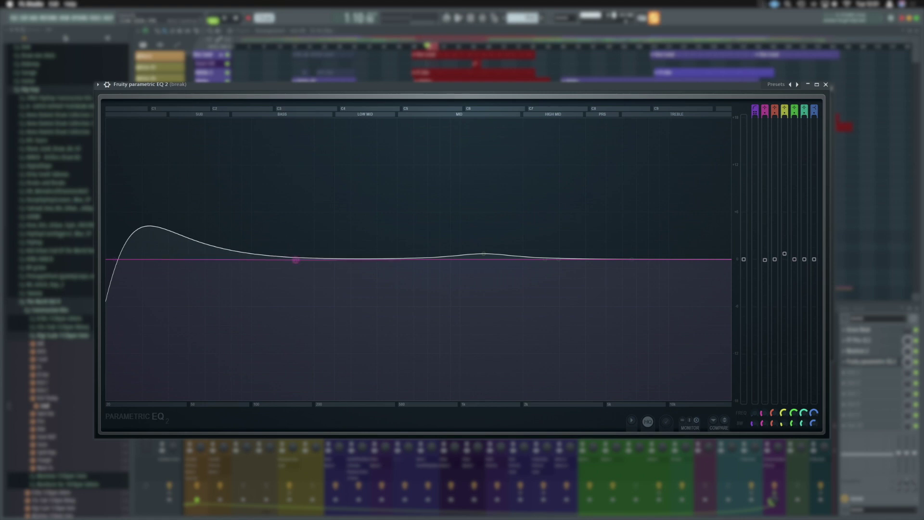
drag(295, 260, 342, 298)
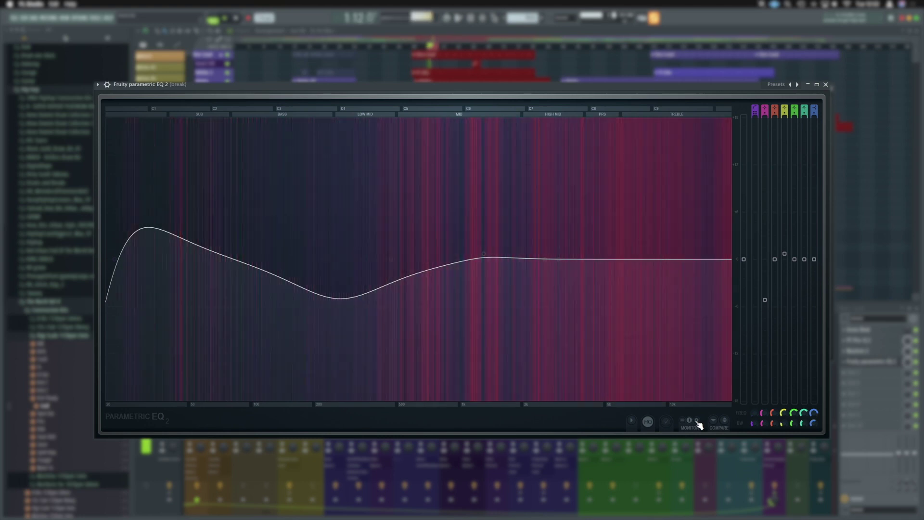
Move band 1's high-pass cutoff up into the low mids and compare the monitored spectrum before and after the EQ
click(698, 422)
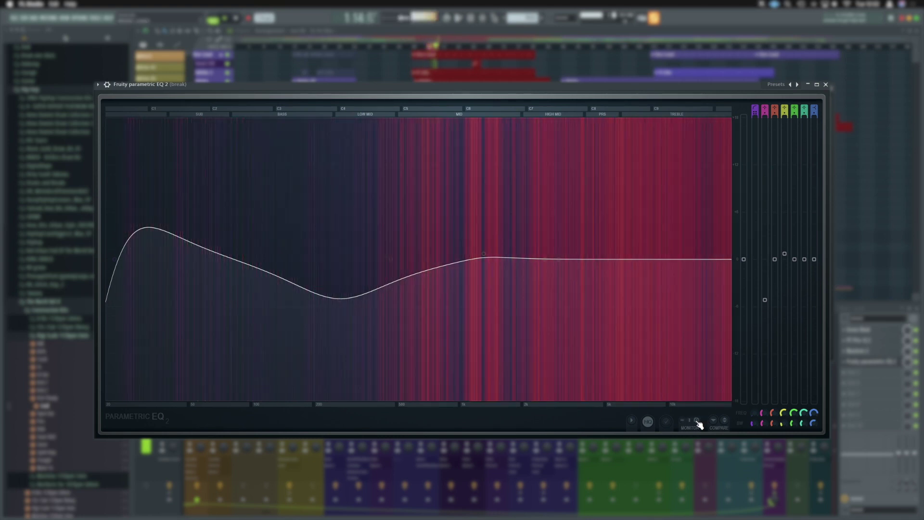
drag(118, 262, 369, 259)
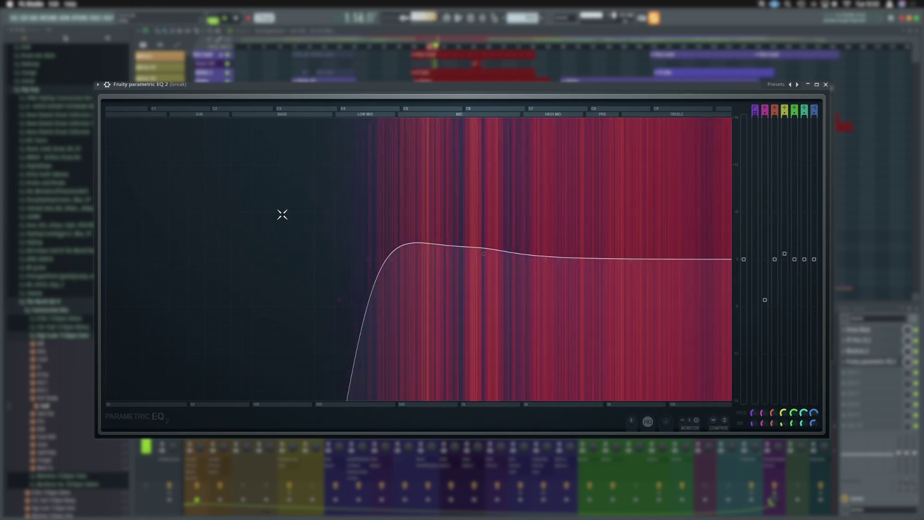
click(689, 420)
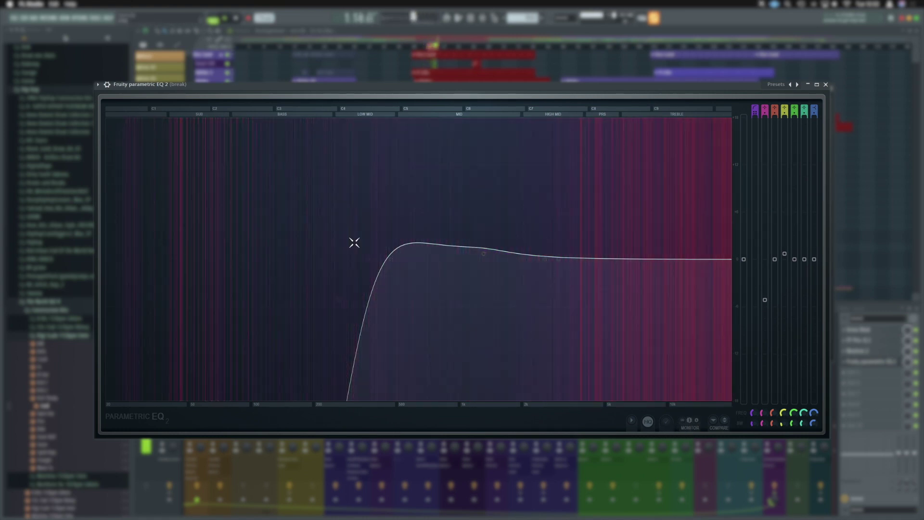
click(697, 420)
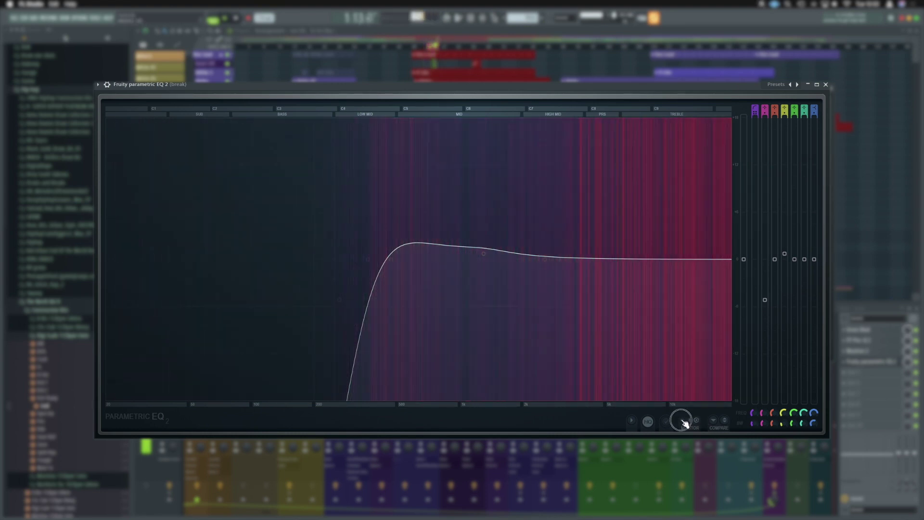
Turn off the spectrum monitor, then shift band 2's cut into the bass and band 1's high-pass cutoff down to the lowest frequencies
click(683, 420)
drag(339, 300, 277, 296)
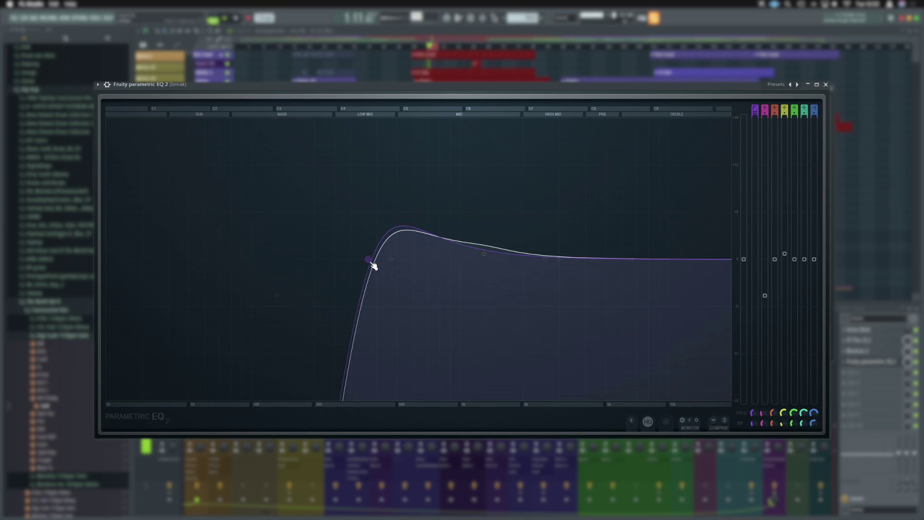
drag(369, 260, 119, 259)
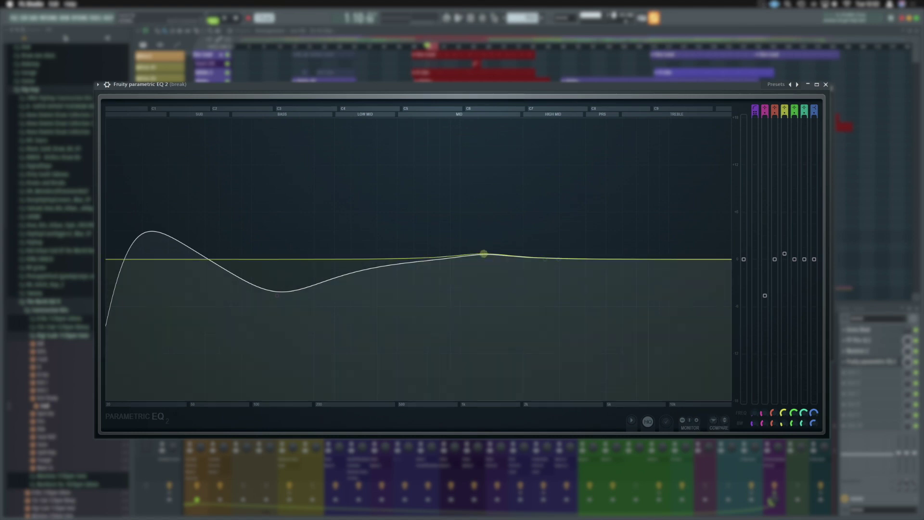
Cut band 4 by about 6 dB in the high mids and switch repeatedly between the two Compare states
drag(484, 254, 553, 305)
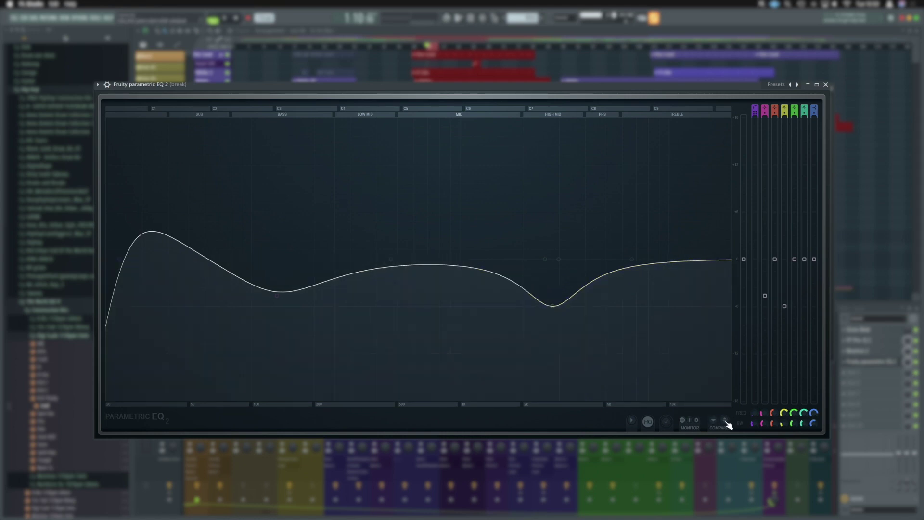
click(726, 422)
click(726, 422)
click(726, 422)
click(726, 422)
click(726, 422)
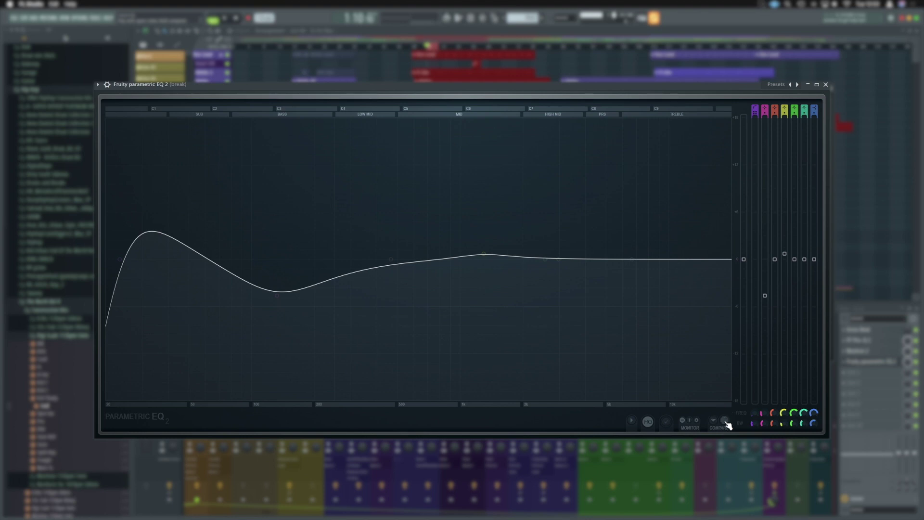
click(726, 422)
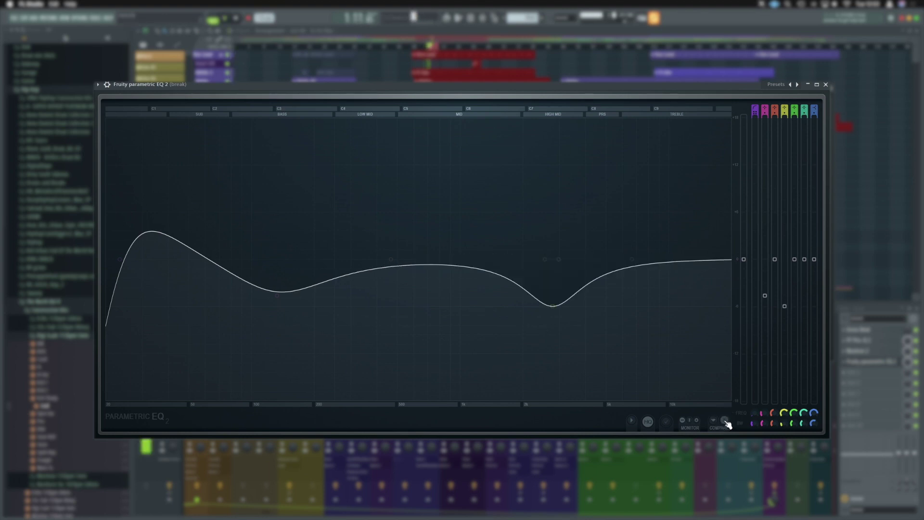
click(726, 422)
click(726, 423)
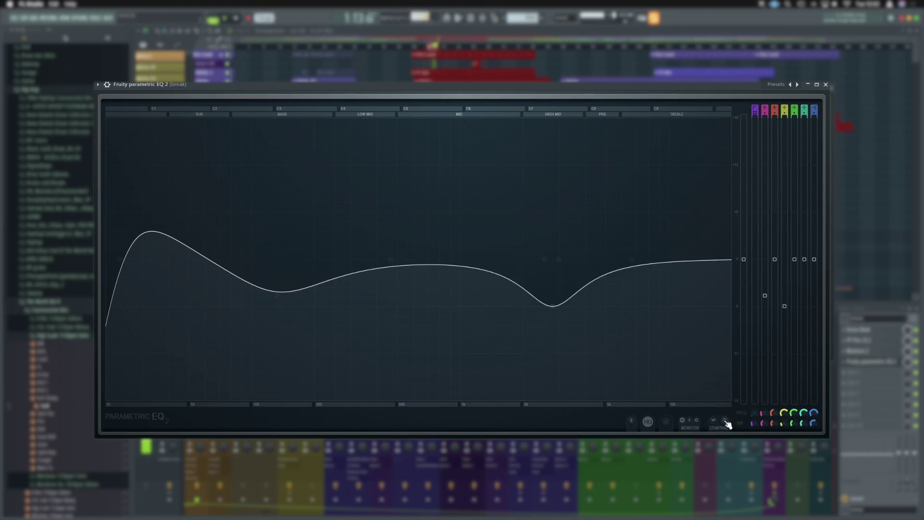
click(725, 422)
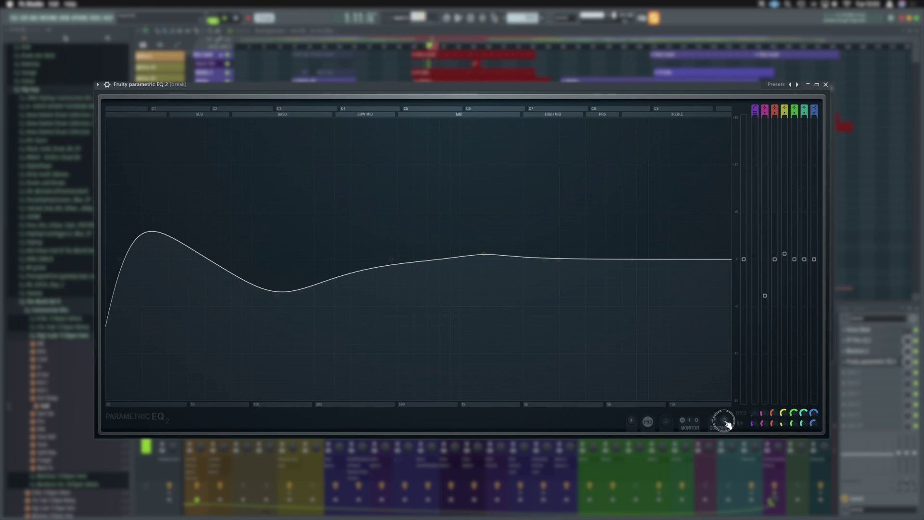
click(725, 422)
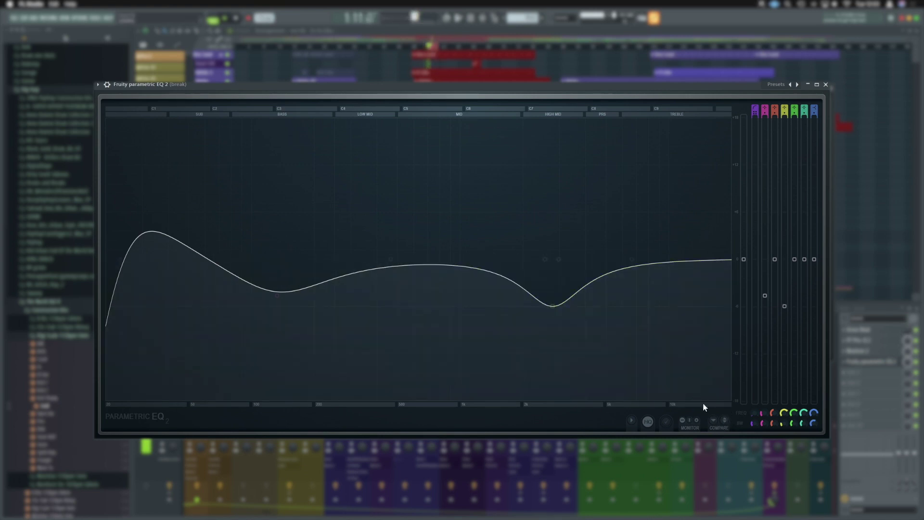
Cut band 3 by about 2.4 dB in the upper mids and compare the curve with the stored EQ state
drag(398, 266, 506, 278)
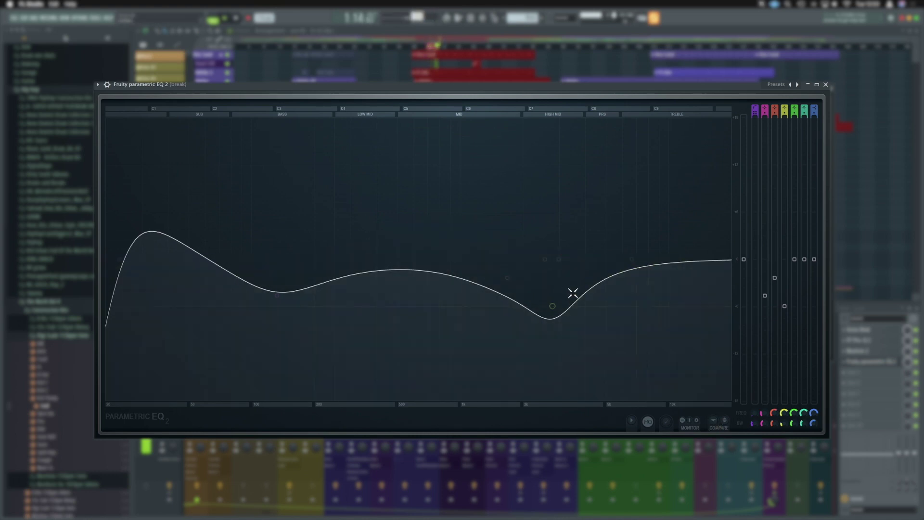
click(725, 422)
click(725, 422)
click(725, 422)
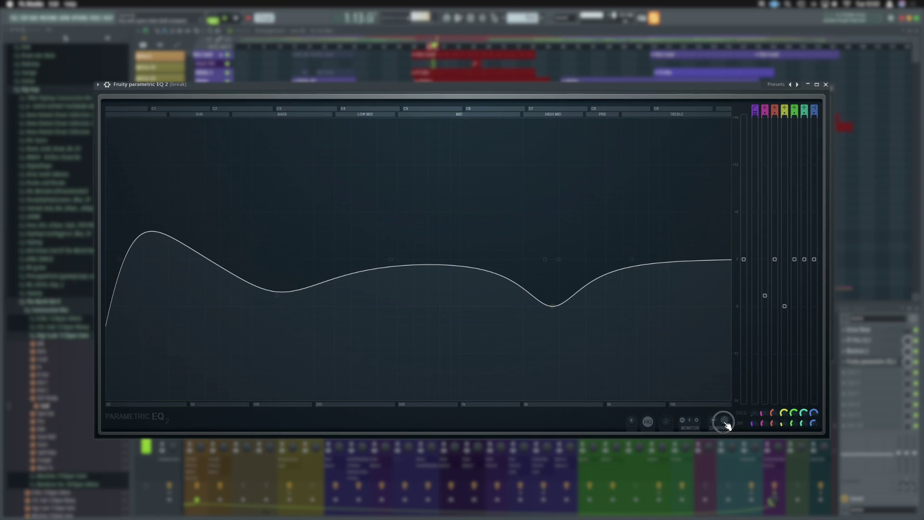
click(725, 422)
click(725, 422)
click(725, 421)
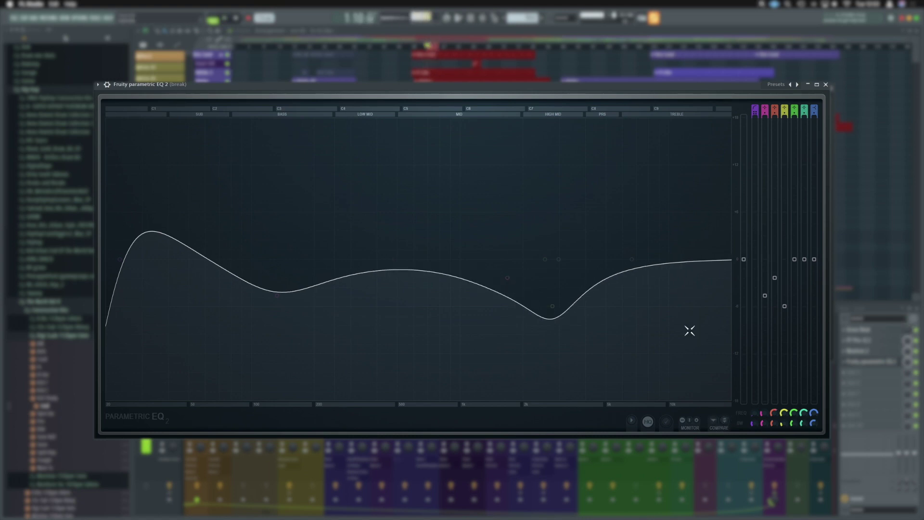
Boost band 4 by about 10 dB at the top of the mids and narrow its bandwidth to a sharp peak
drag(552, 306, 519, 180)
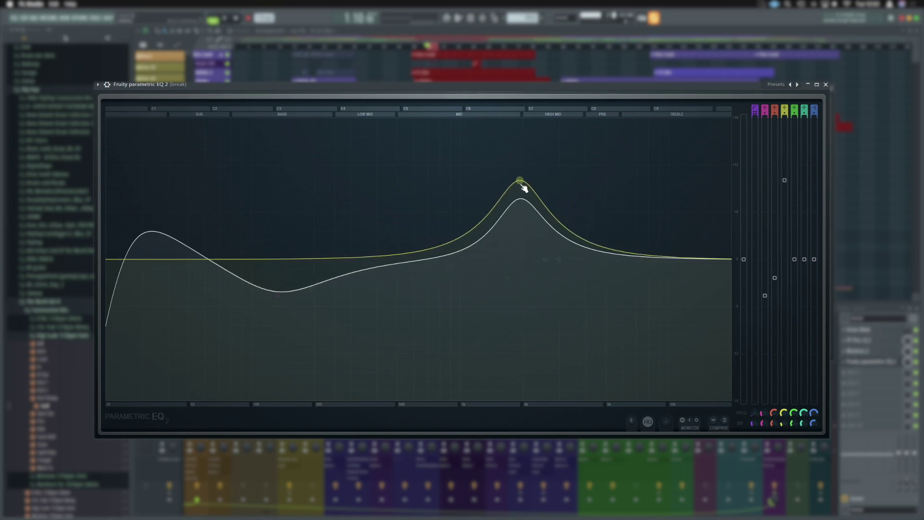
scroll(522, 183, up, 5)
scroll(522, 183, down, 10)
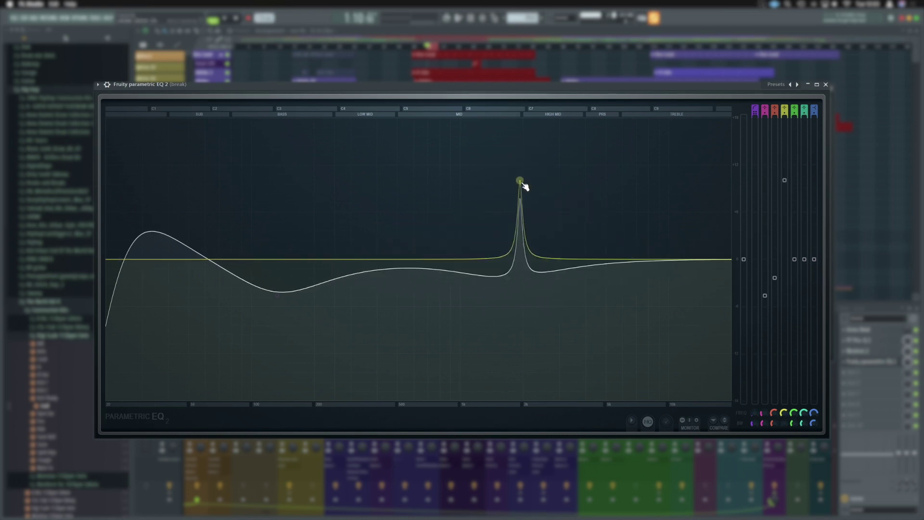
Cut band 4 by about 13 dB at the start of the high mids and widen its bandwidth to a broad dip
drag(520, 181, 527, 370)
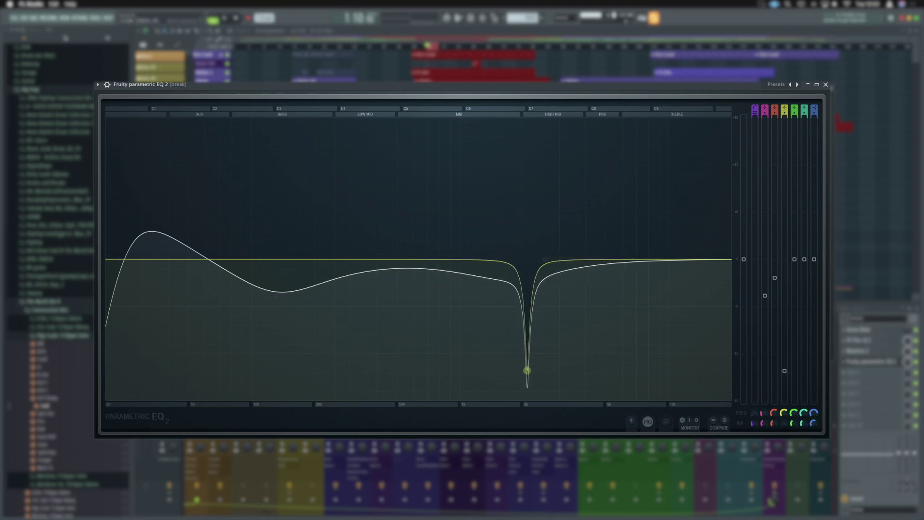
scroll(530, 364, down, 4)
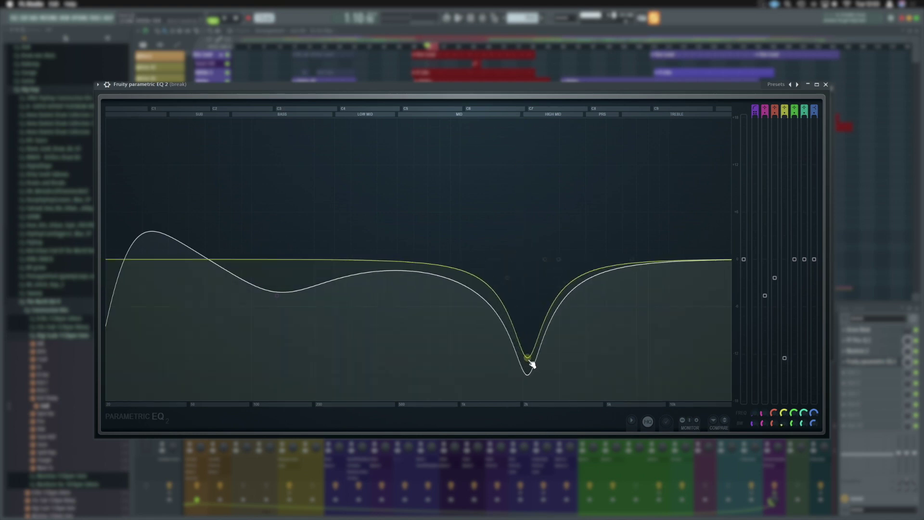
scroll(532, 364, up, 4)
scroll(532, 364, down, 4)
mouse_move(784, 424)
mouse_down()
mouse_move(784, 385)
mouse_move(784, 414)
mouse_up()
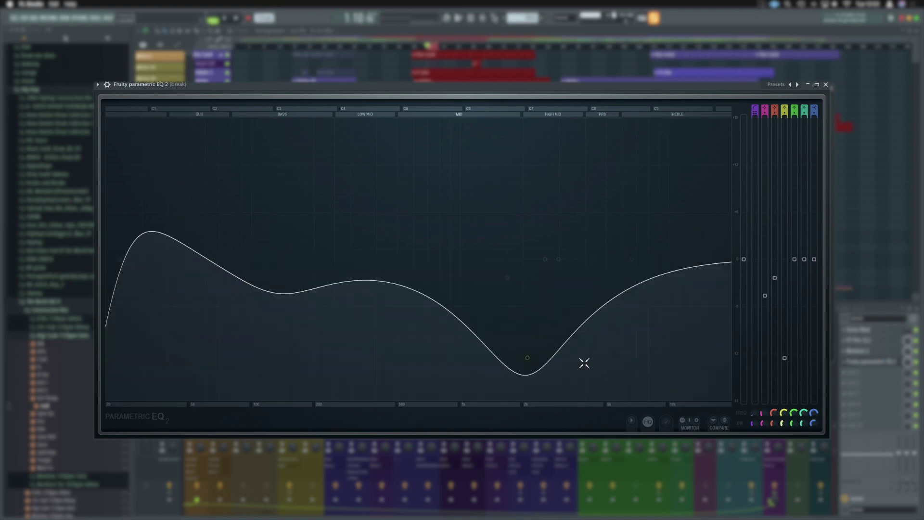
Raise band 4 to a boost of about 6 dB and cycle its filter type through band stop to band pass
drag(528, 359, 531, 210)
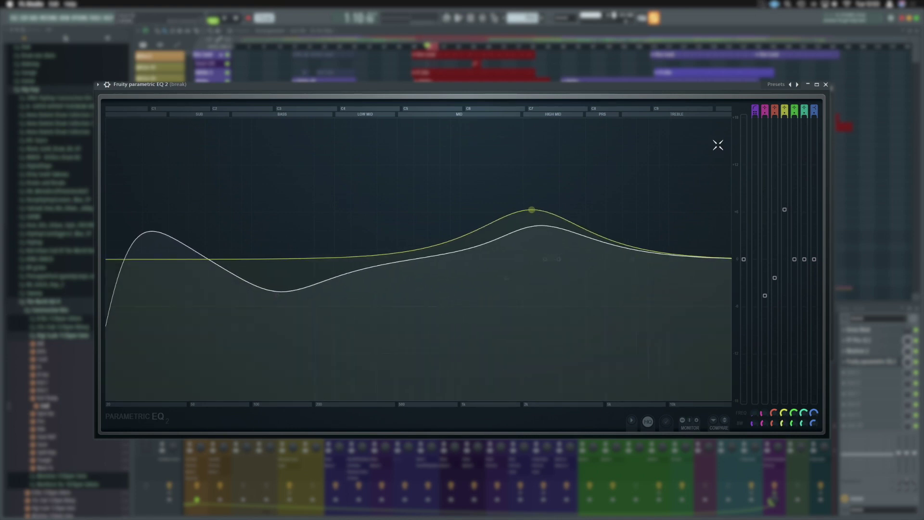
scroll(784, 107, down, 3)
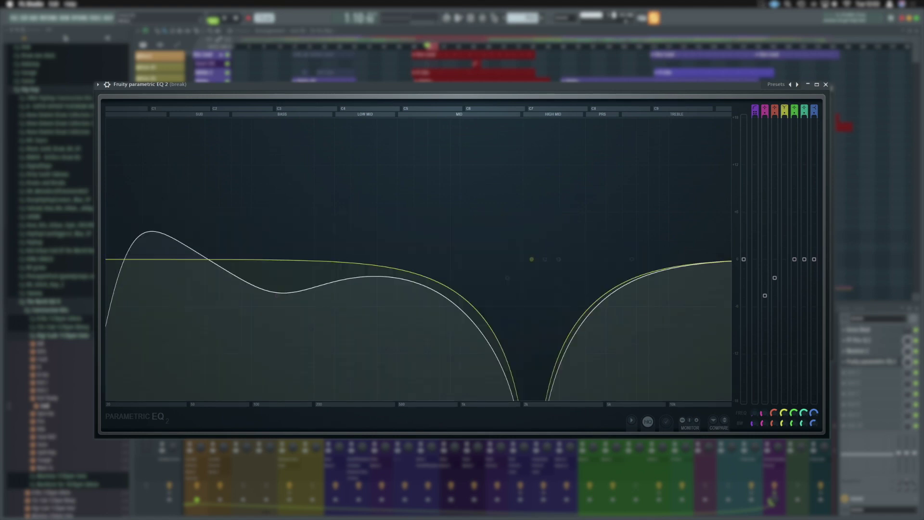
scroll(533, 264, down, 5)
scroll(533, 265, up, 3)
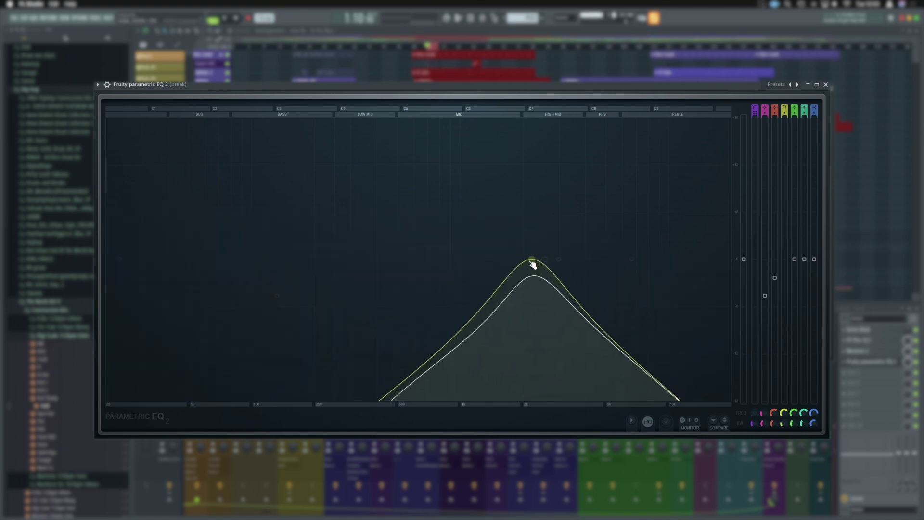
scroll(532, 265, down, 3)
scroll(533, 264, up, 1)
Sweep band 4's band-pass filter across the spectrum and boost band 3 by about 4 dB in the high mids
drag(531, 259, 316, 262)
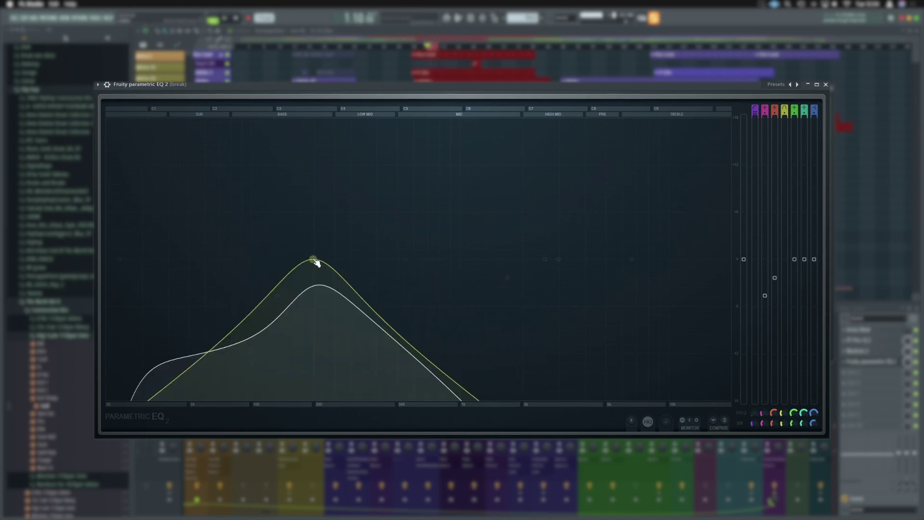
drag(313, 259, 570, 259)
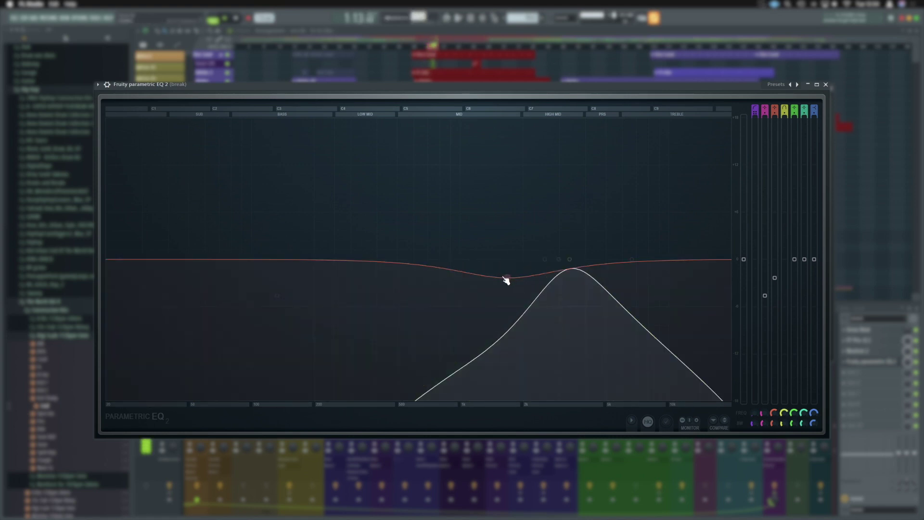
drag(505, 279, 565, 225)
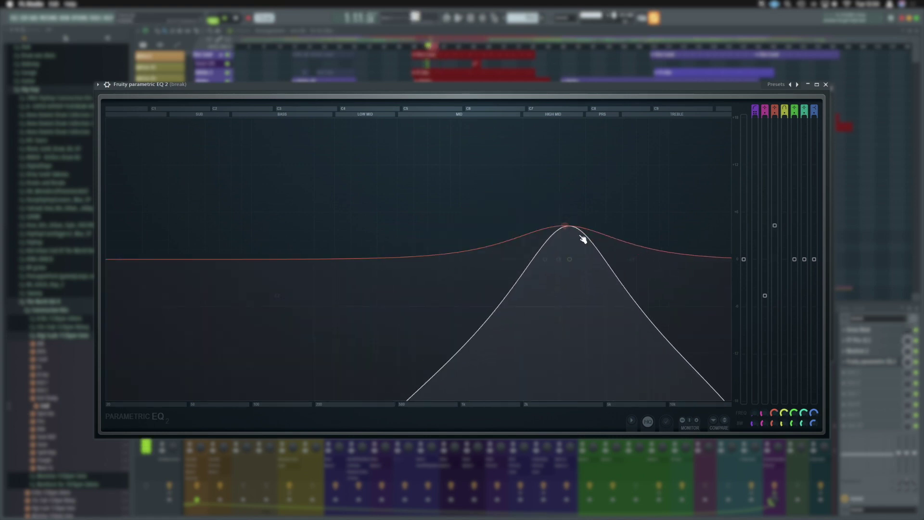
drag(571, 261, 688, 259)
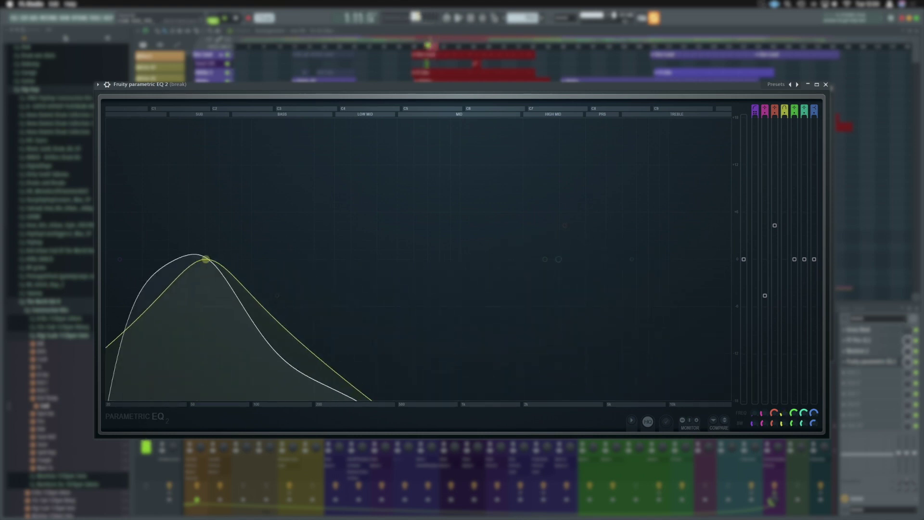
Boost band 5 by about 5.5 dB near the lower end of the mids and disable band 4
drag(550, 261, 384, 190)
drag(590, 259, 287, 259)
drag(784, 107, 784, 118)
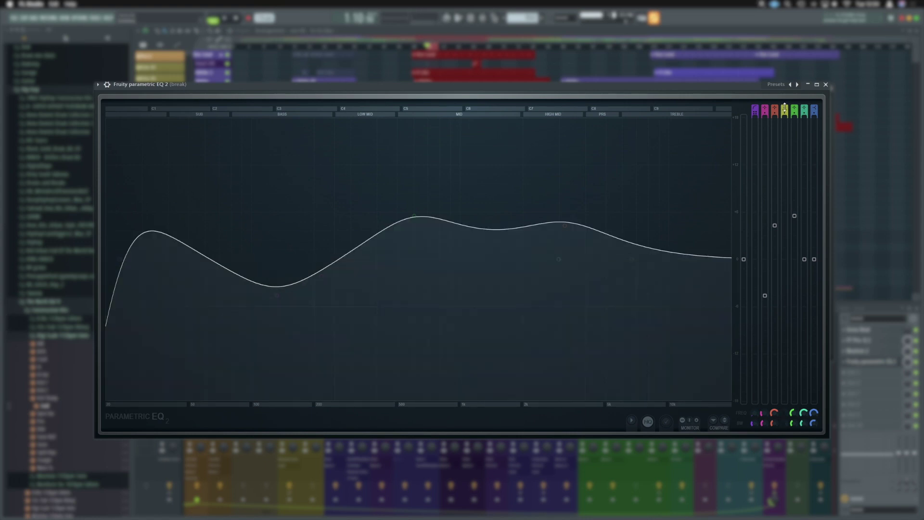